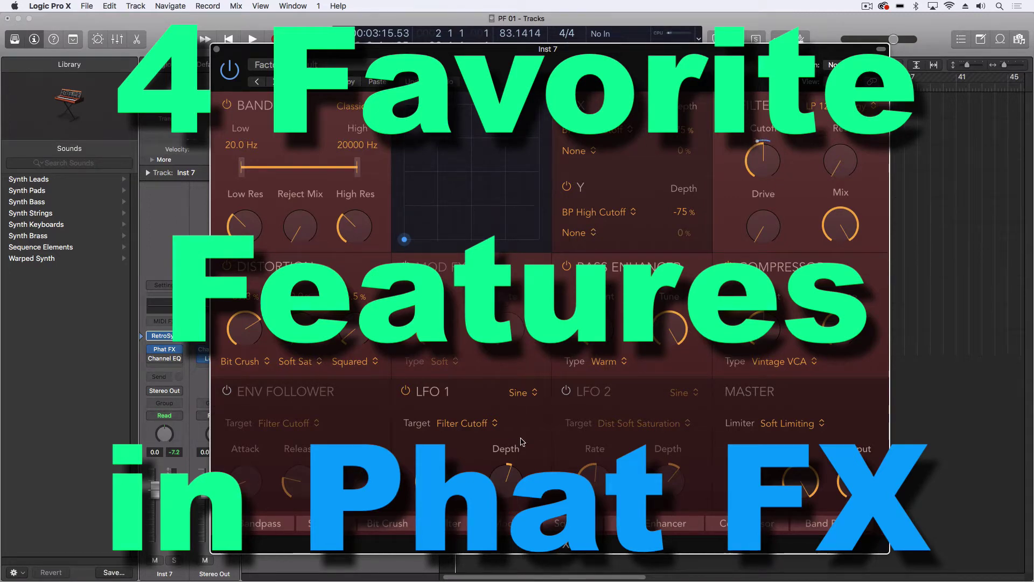
Look up Phat FX and Step FX among the Multi Effects plug-ins for an insert slot on the Inst 7 channel
{"action": "left_click", "coordinate": [179, 360]}
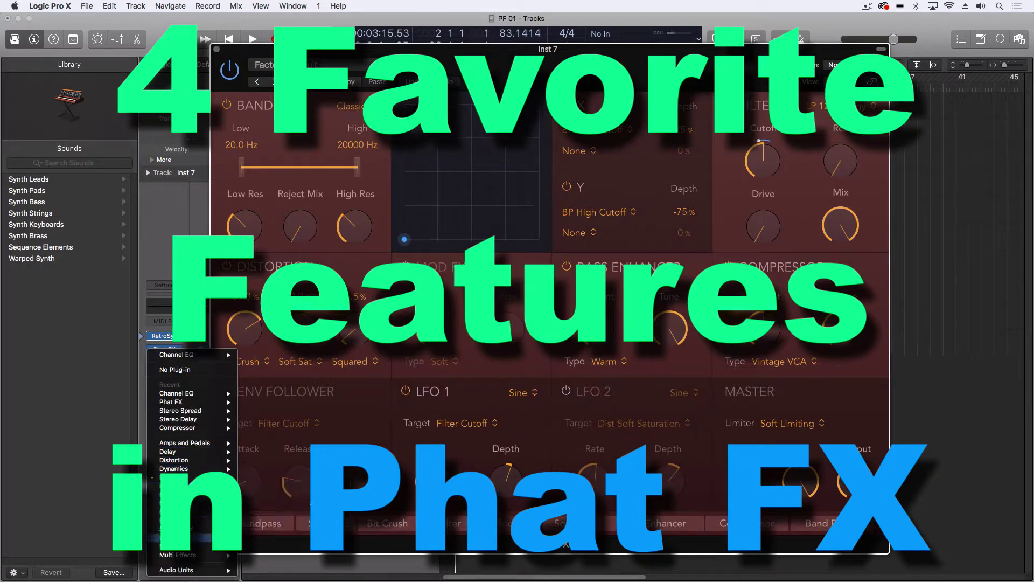
{"action": "mouse_move", "coordinate": [192, 555]}
{"action": "mouse_move", "coordinate": [277, 566]}
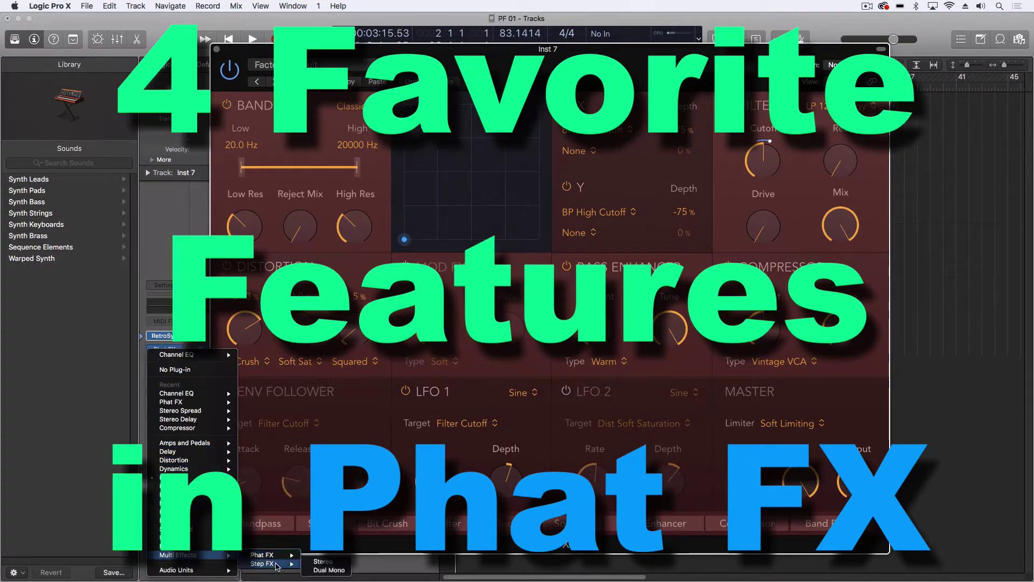
{"action": "left_click", "coordinate": [125, 264]}
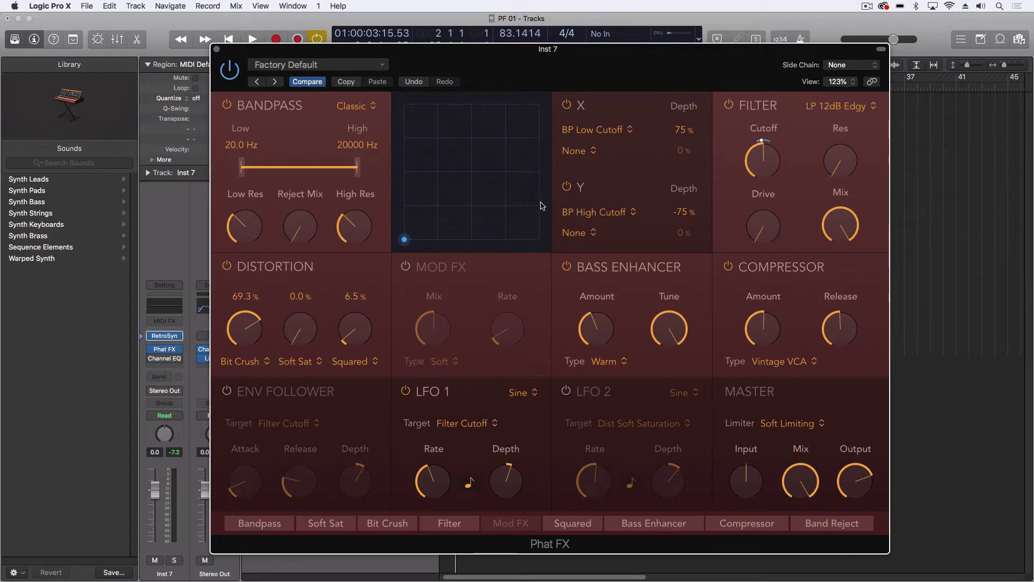
Sweep the XY pad's control point around the grid and view the parameters assignable to the X axis
{"action": "mouse_move", "coordinate": [594, 347]}
{"action": "left_click_drag", "start_coordinate": [407, 241], "coordinate": [379, 248]}
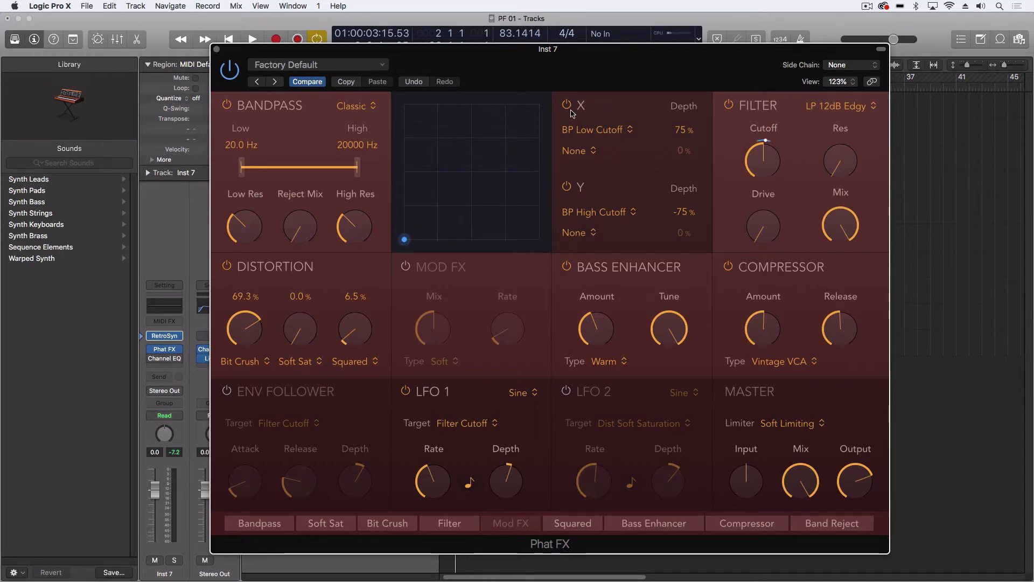
{"action": "left_click", "coordinate": [591, 137]}
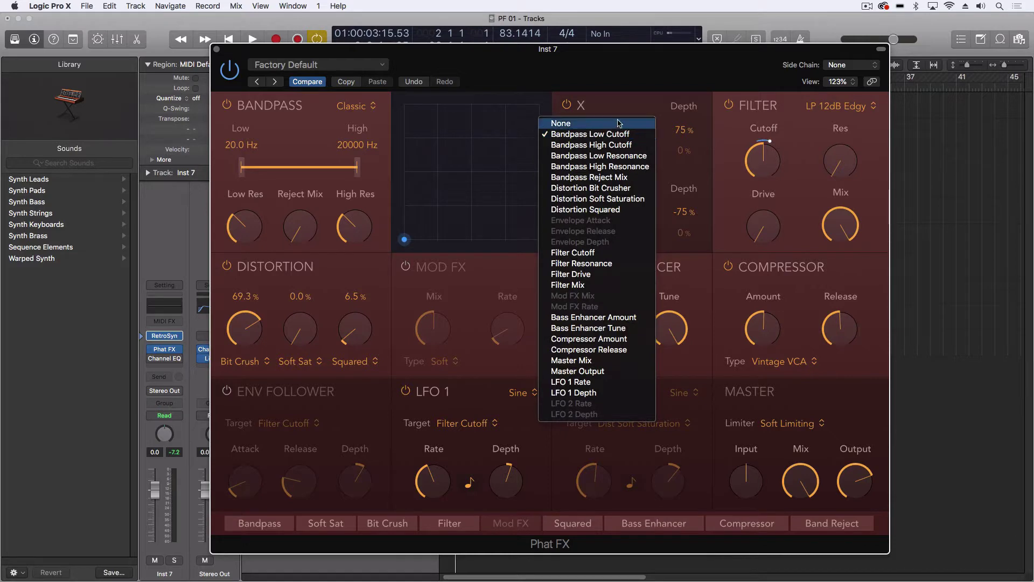
{"action": "left_click", "coordinate": [631, 102]}
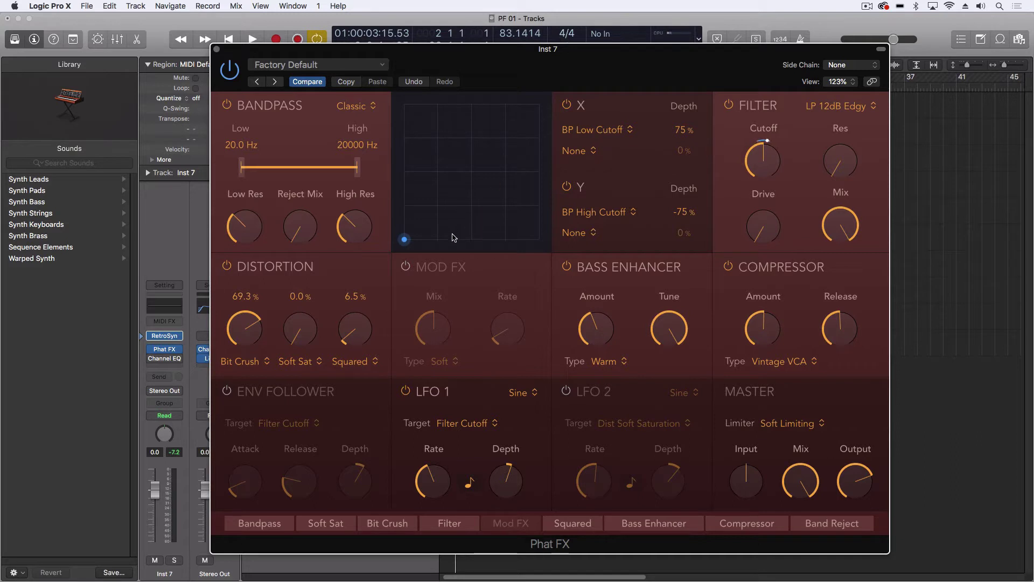
{"action": "left_click_drag", "start_coordinate": [405, 239], "coordinate": [539, 158]}
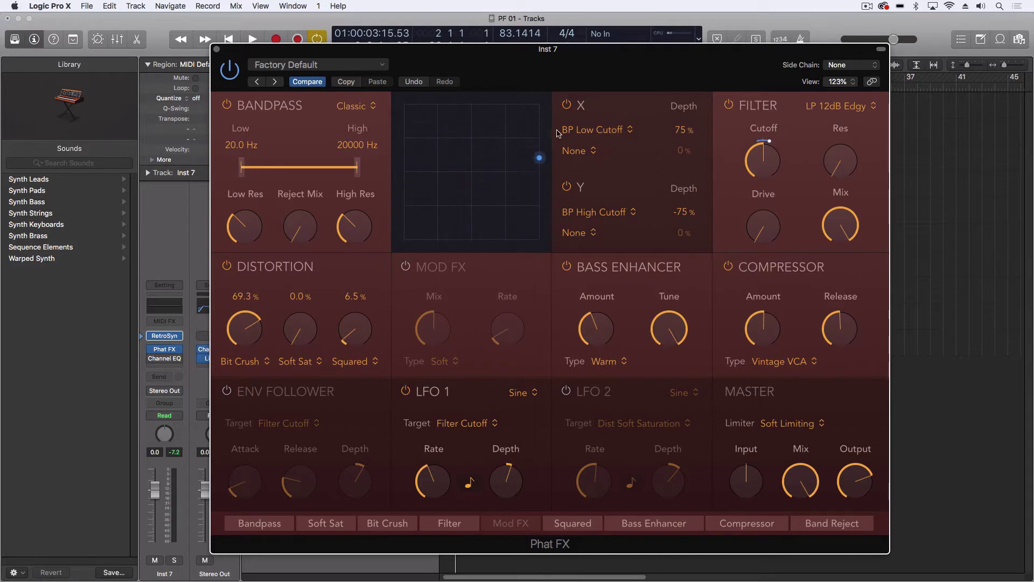
{"action": "left_click_drag", "start_coordinate": [438, 104], "coordinate": [464, 176]}
Review the X axis target parameters, from the bandpass and distortion entries through to the filter ones
{"action": "left_click", "coordinate": [585, 130]}
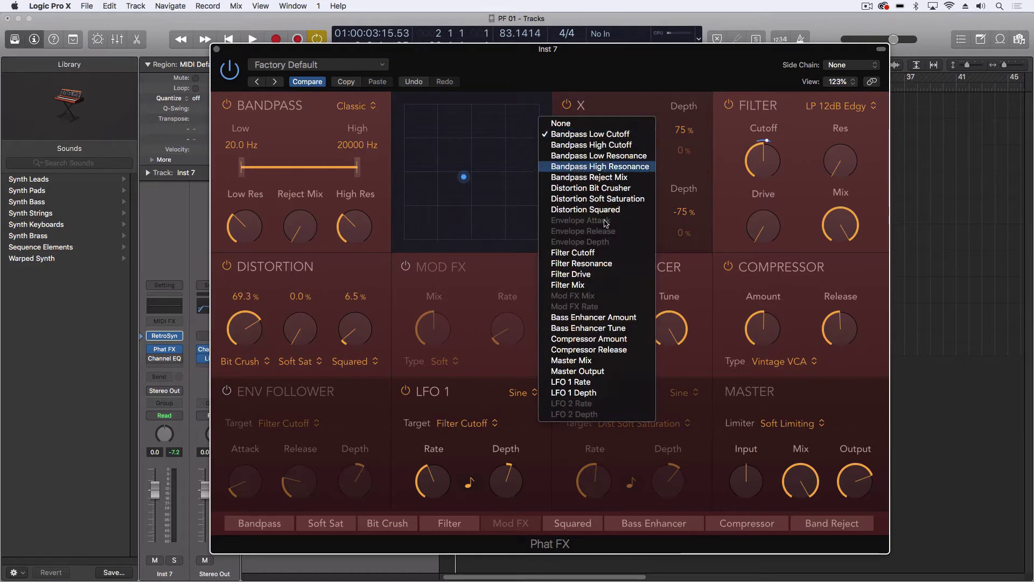
{"action": "left_click", "coordinate": [690, 139]}
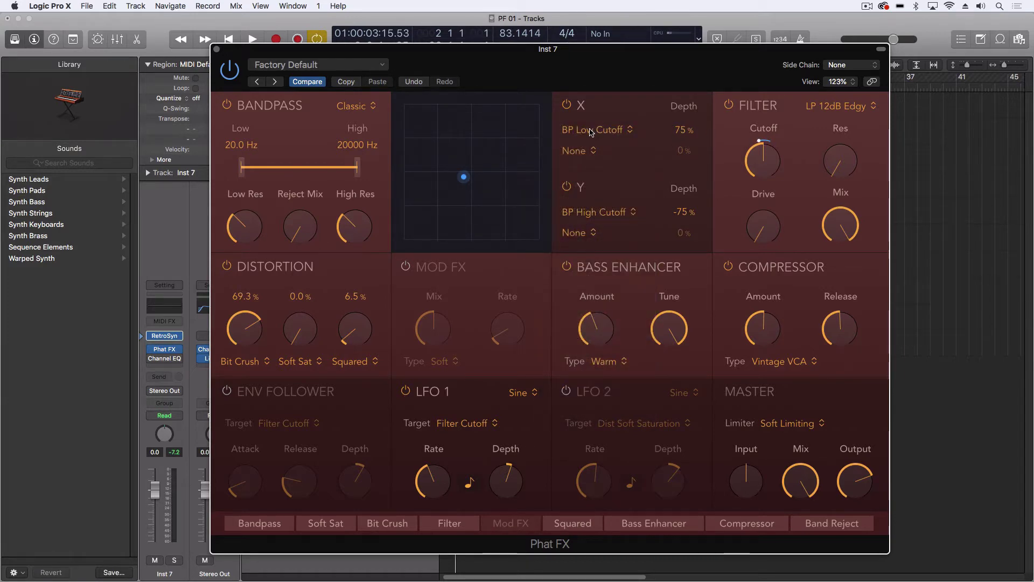
{"action": "left_click", "coordinate": [591, 131]}
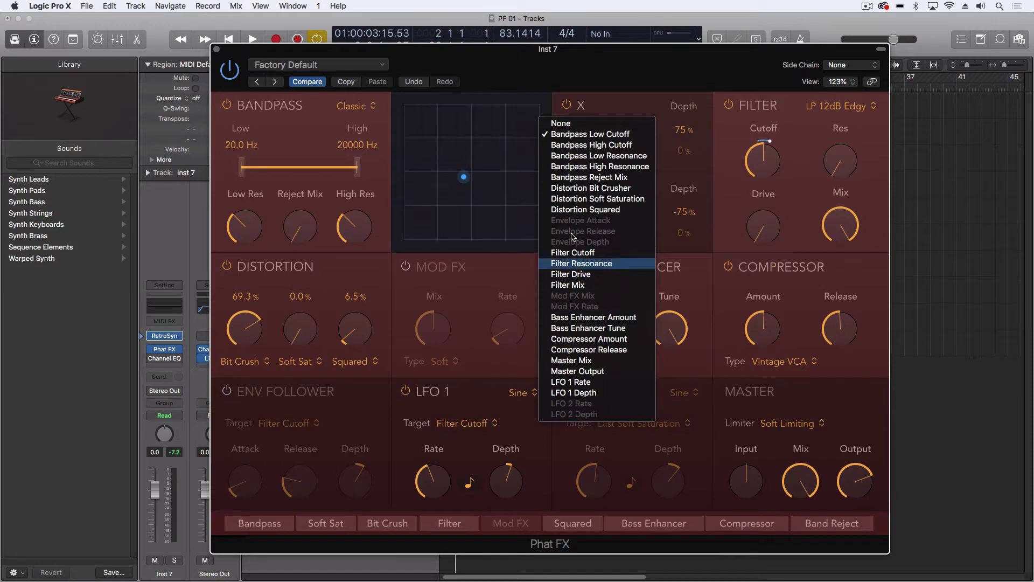
{"action": "left_click", "coordinate": [706, 300]}
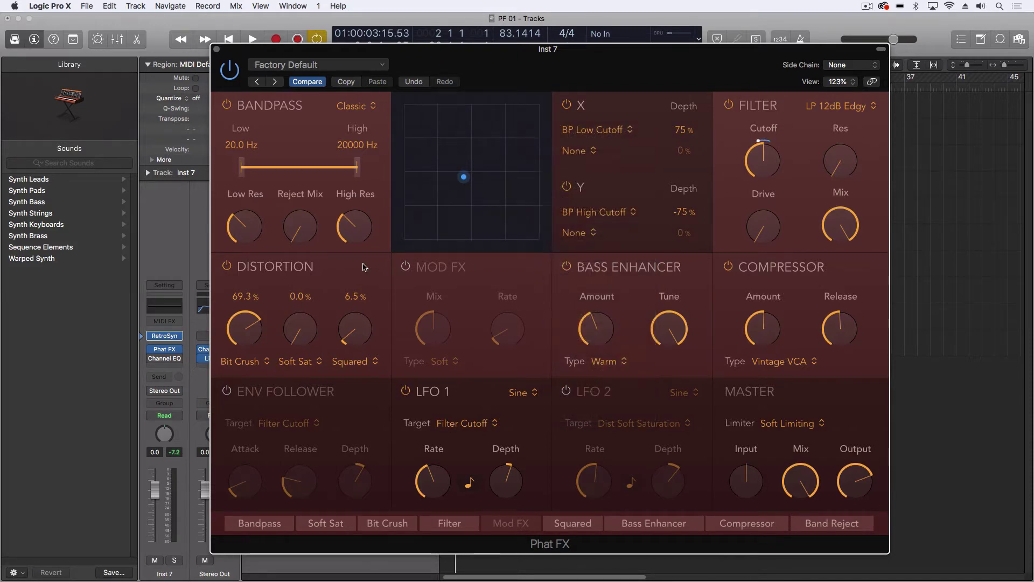
Switch Mod FX on to check its parameters among the X axis targets, and switch it off again
{"action": "left_click", "coordinate": [581, 133]}
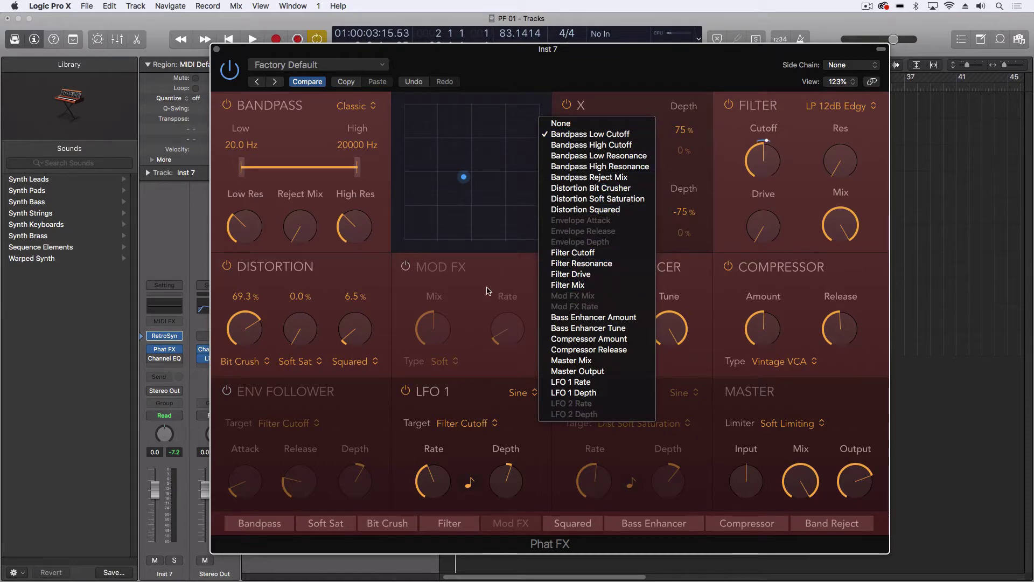
{"action": "left_click", "coordinate": [433, 284]}
{"action": "left_click", "coordinate": [406, 266]}
{"action": "left_click", "coordinate": [614, 131]}
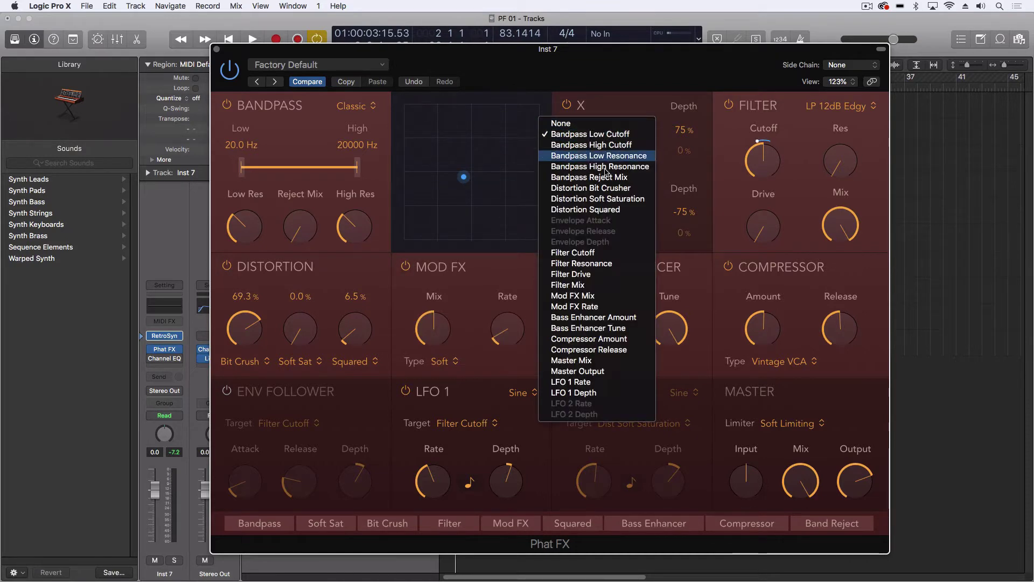
{"action": "left_click", "coordinate": [437, 273]}
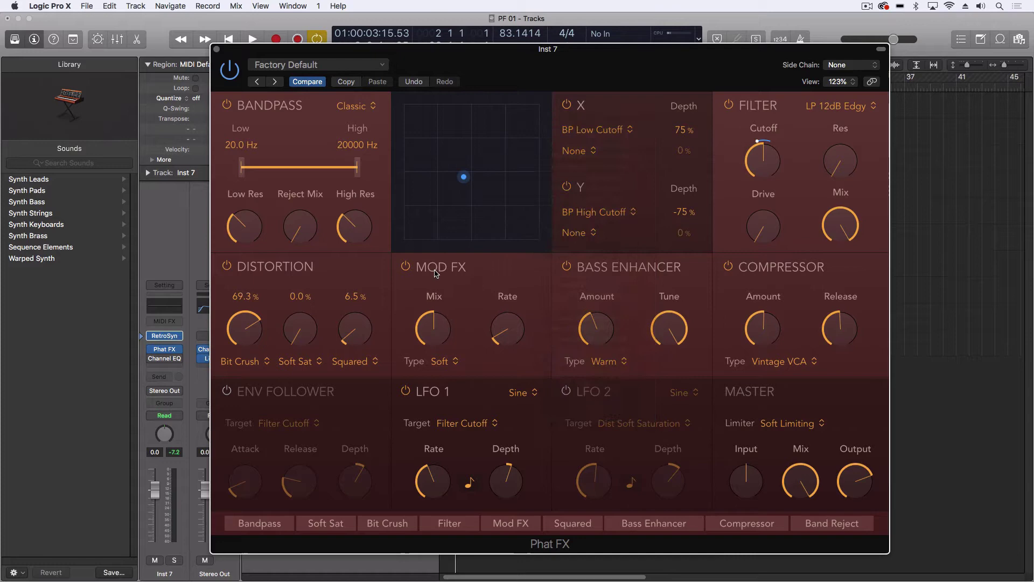
{"action": "left_click", "coordinate": [406, 266]}
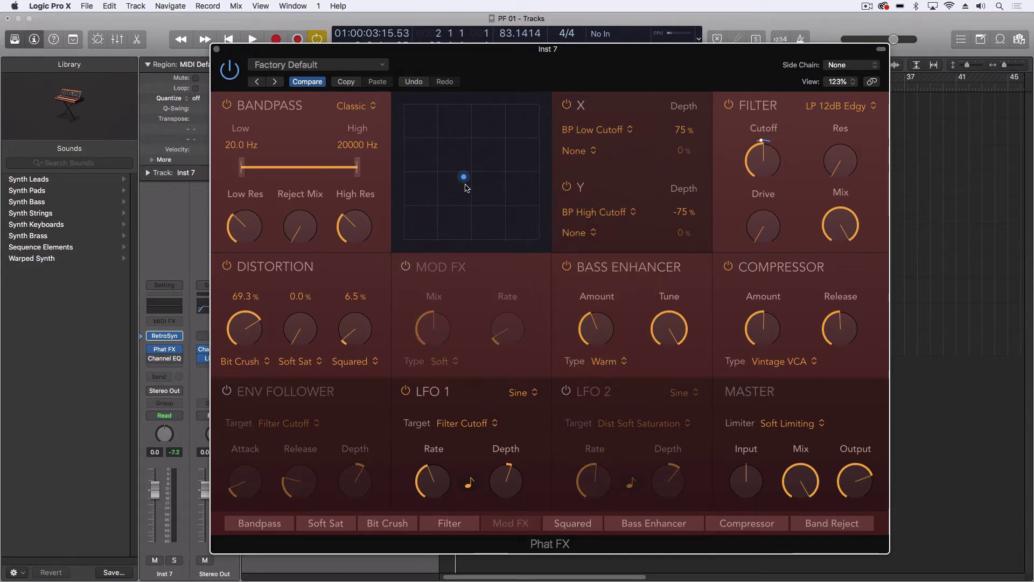
Place the XY control point in the pad's upper-left corner and solo the Inst 7 track
{"action": "left_click_drag", "start_coordinate": [467, 186], "coordinate": [397, 103]}
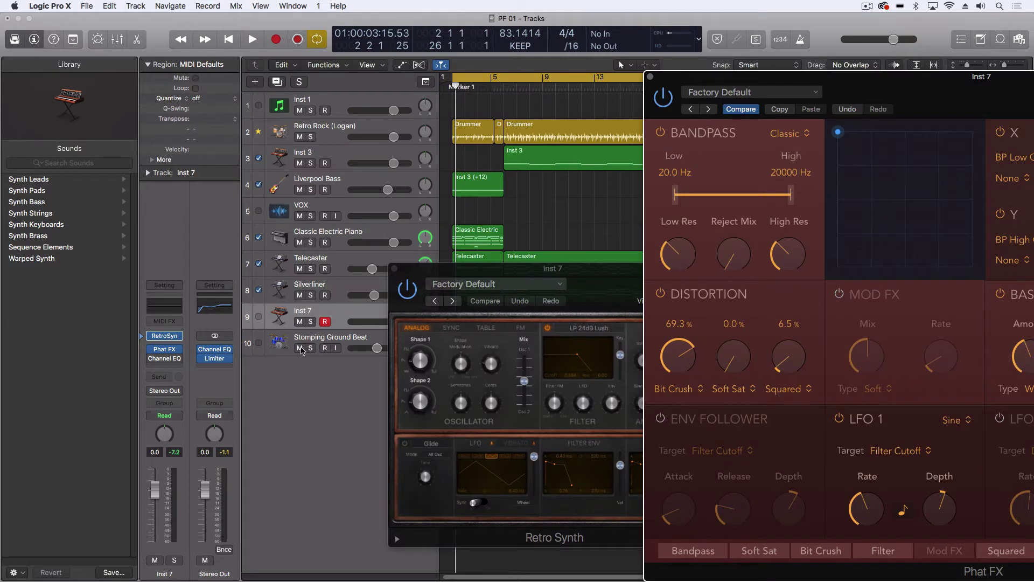
{"action": "left_click", "coordinate": [311, 322]}
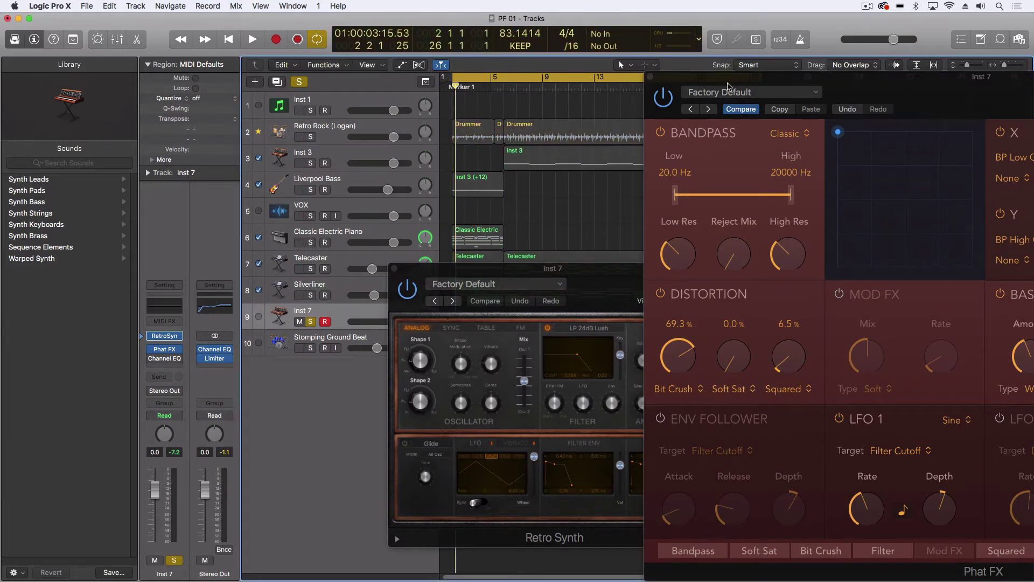
{"action": "left_click_drag", "start_coordinate": [706, 105], "coordinate": [666, 105]}
Close the Retro Synth window and set the Inst 7 channel's automation mode to Touch
{"action": "left_click", "coordinate": [394, 268]}
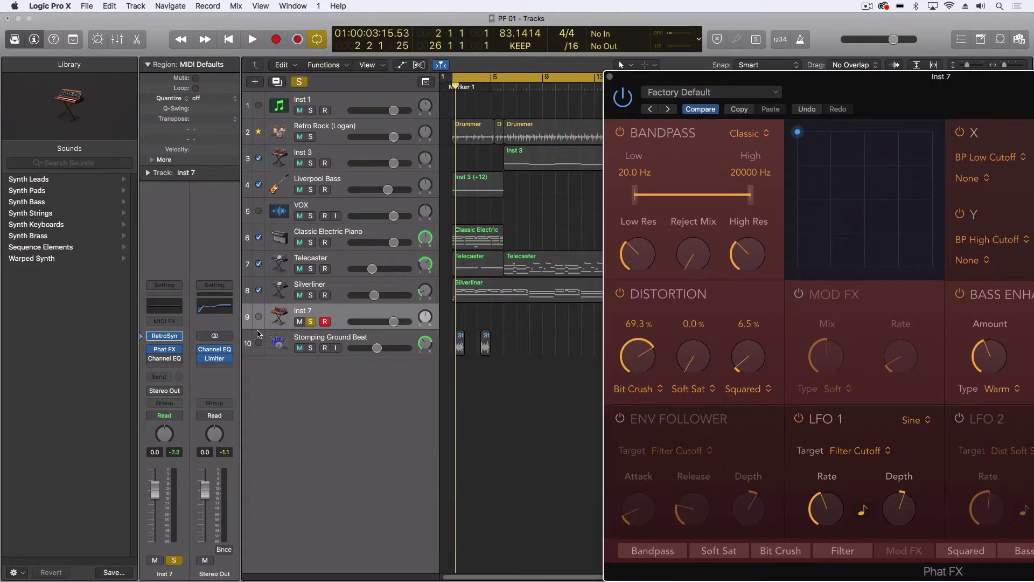
{"action": "left_click", "coordinate": [167, 417]}
{"action": "left_click", "coordinate": [167, 429]}
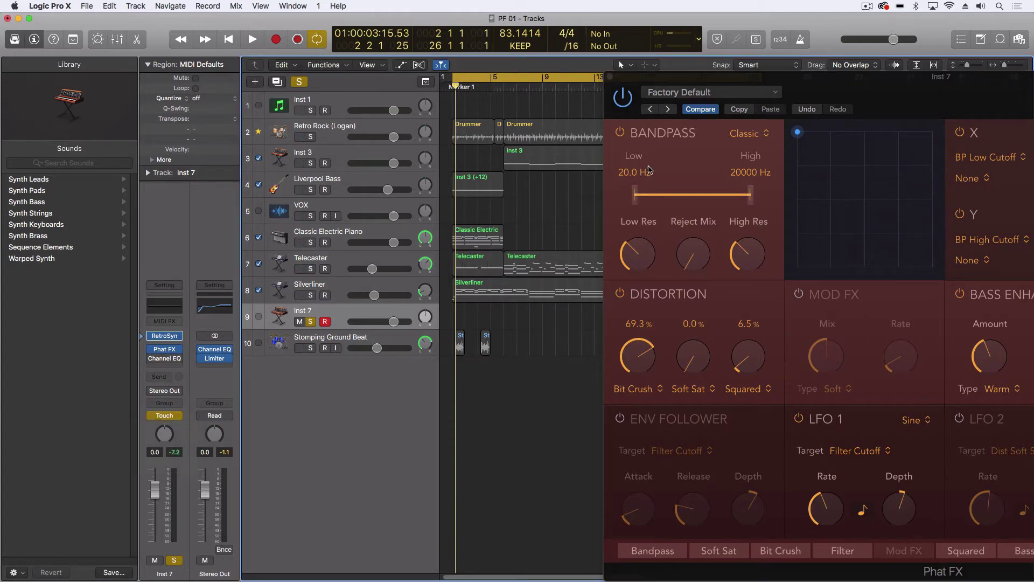
{"action": "left_click_drag", "start_coordinate": [755, 77], "coordinate": [665, 77]}
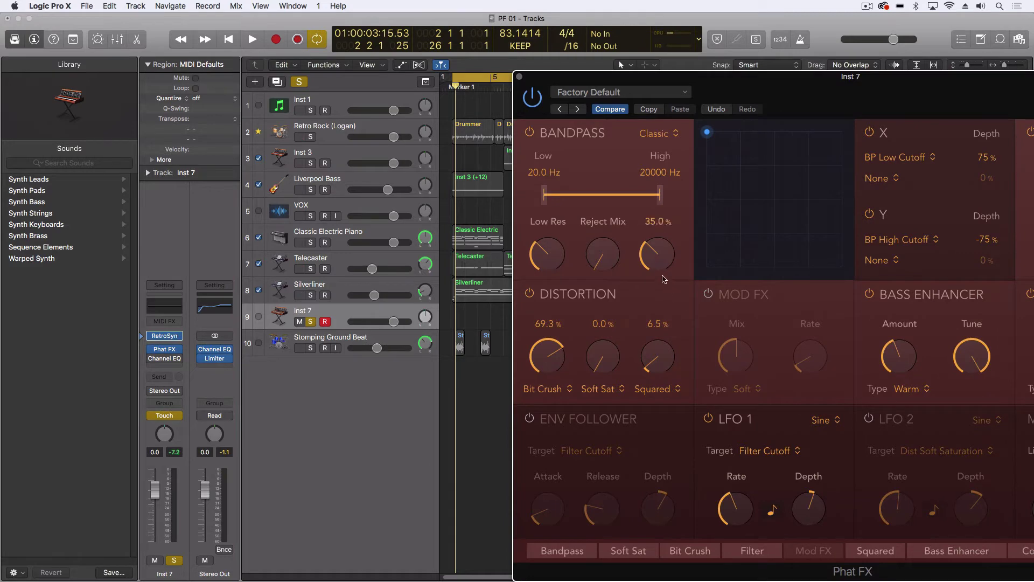
Record Touch automation by sweeping the XY control point across the pad during playback, and stop the transport
{"action": "key", "text": "space"}
{"action": "left_click_drag", "start_coordinate": [723, 137], "coordinate": [758, 254]}
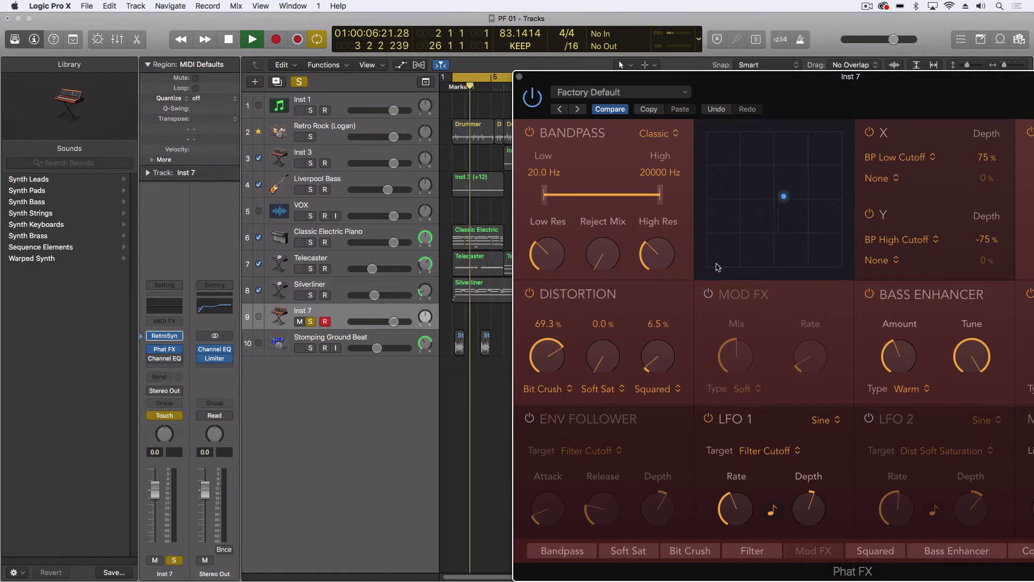
{"action": "key", "text": "space"}
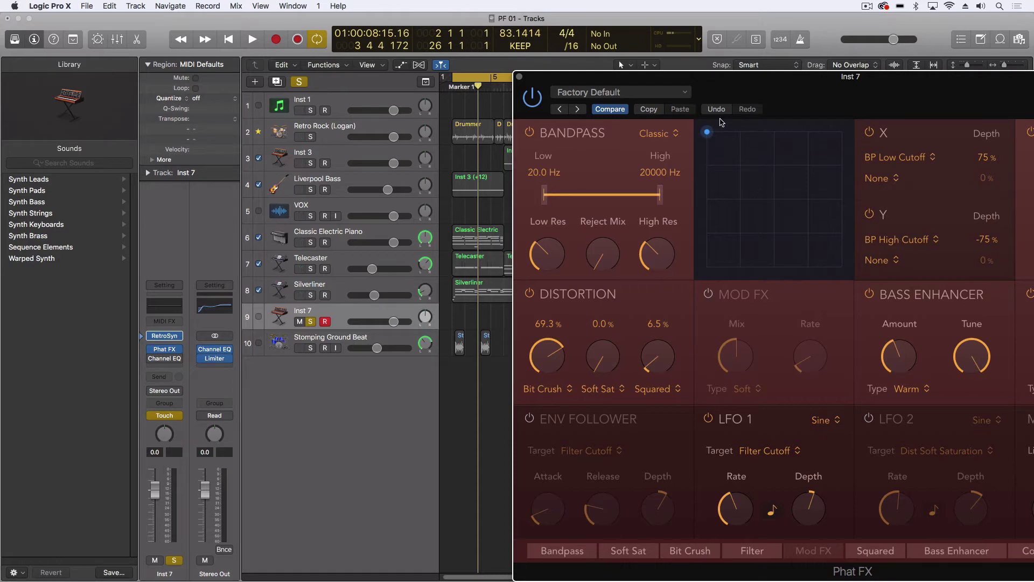
Bring the Phat FX window back into full view and move the XY control point to the pad's lower-left corner
{"action": "left_click_drag", "start_coordinate": [836, 74], "coordinate": [560, 46]}
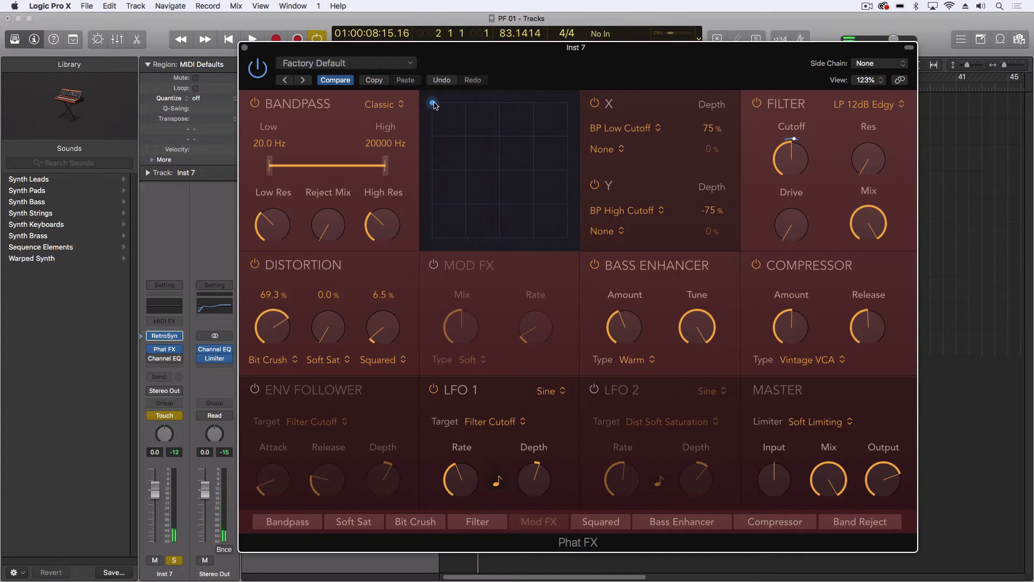
{"action": "left_click_drag", "start_coordinate": [434, 105], "coordinate": [386, 287]}
Compare Bit Crush at the end of the effect order with its original place between Soft Sat and Filter
{"action": "left_click_drag", "start_coordinate": [413, 523], "coordinate": [874, 530]}
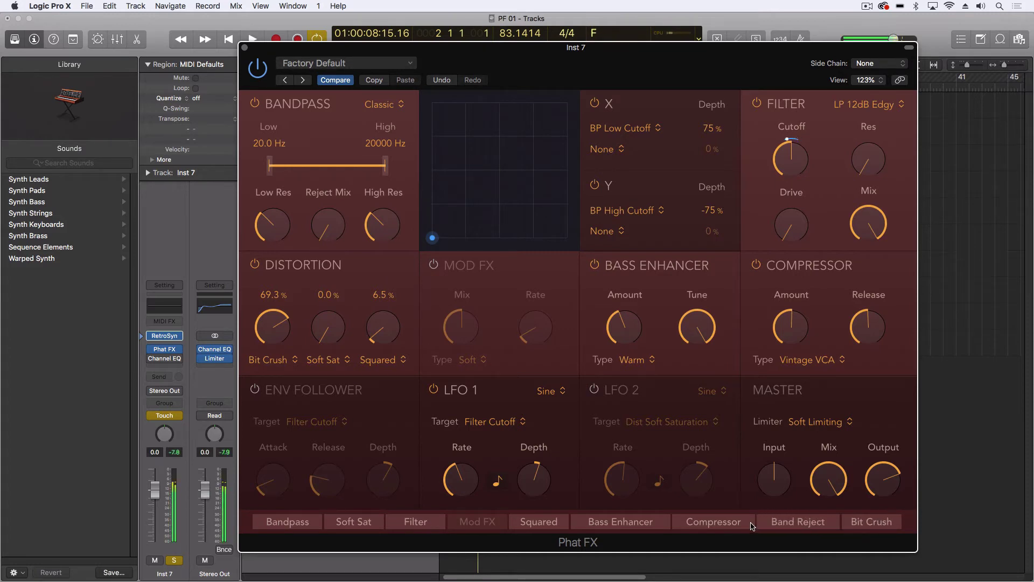
{"action": "left_click_drag", "start_coordinate": [871, 522], "coordinate": [428, 530]}
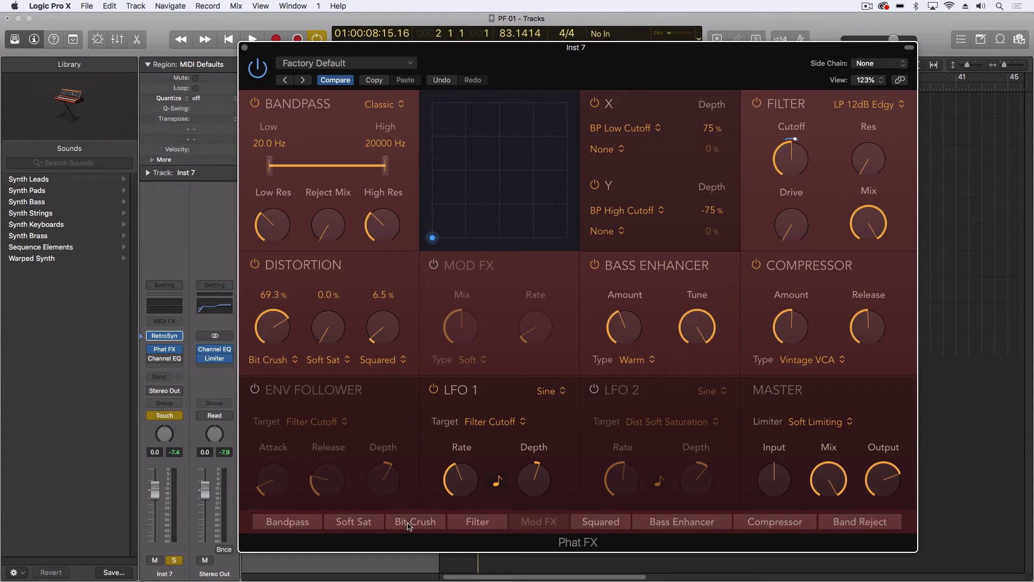
{"action": "left_click_drag", "start_coordinate": [409, 526], "coordinate": [887, 533]}
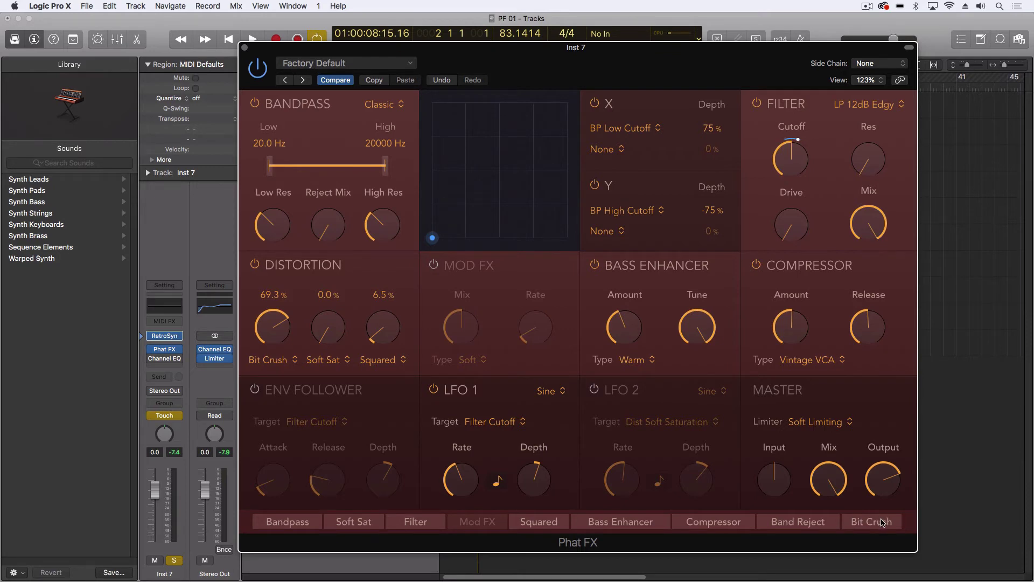
{"action": "left_click_drag", "start_coordinate": [883, 523], "coordinate": [423, 527]}
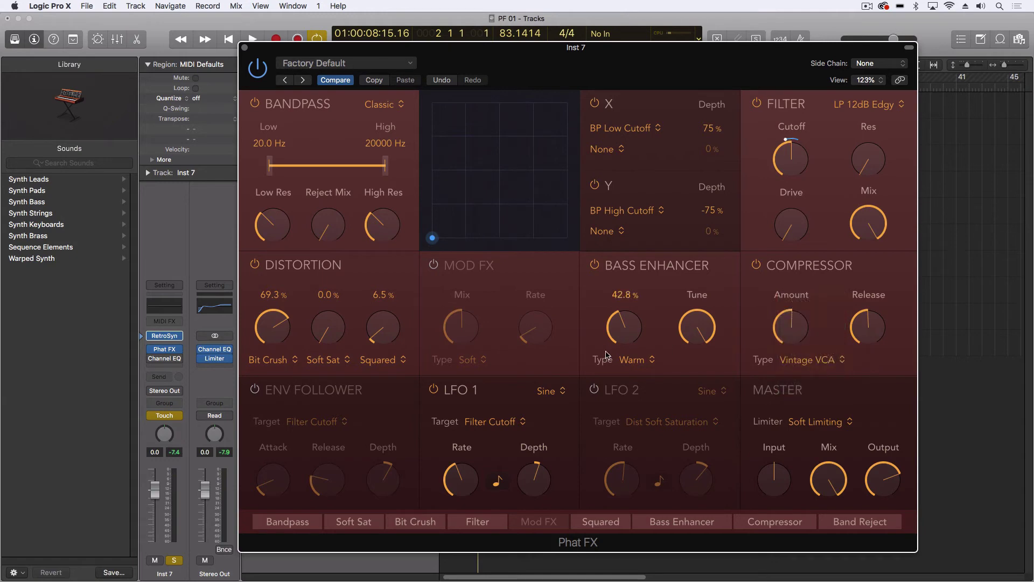
Review the Bass Enhancer types and the distortion types offered for the third distortion stage
{"action": "left_click", "coordinate": [631, 360]}
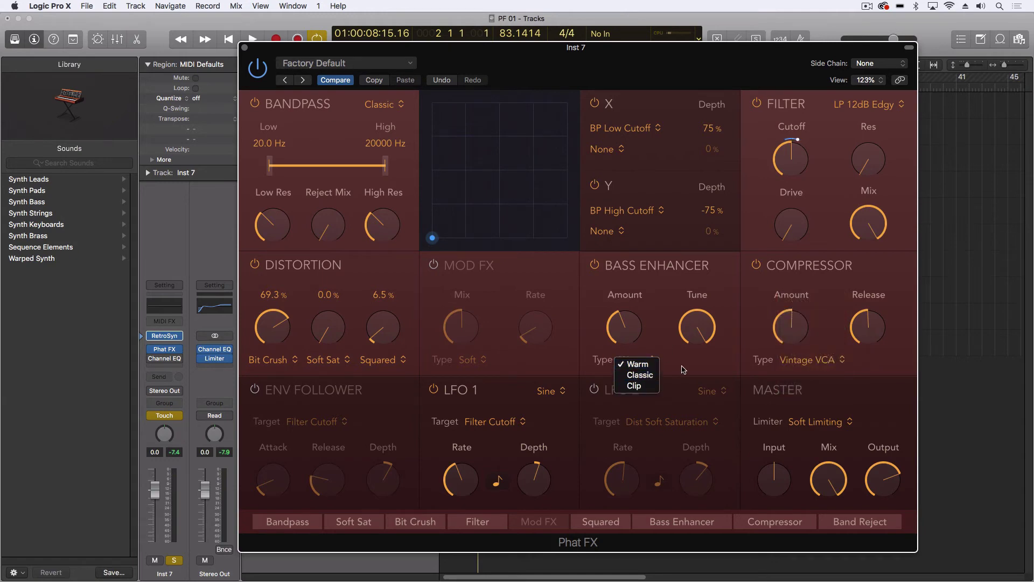
{"action": "left_click", "coordinate": [685, 371]}
{"action": "left_click", "coordinate": [380, 361]}
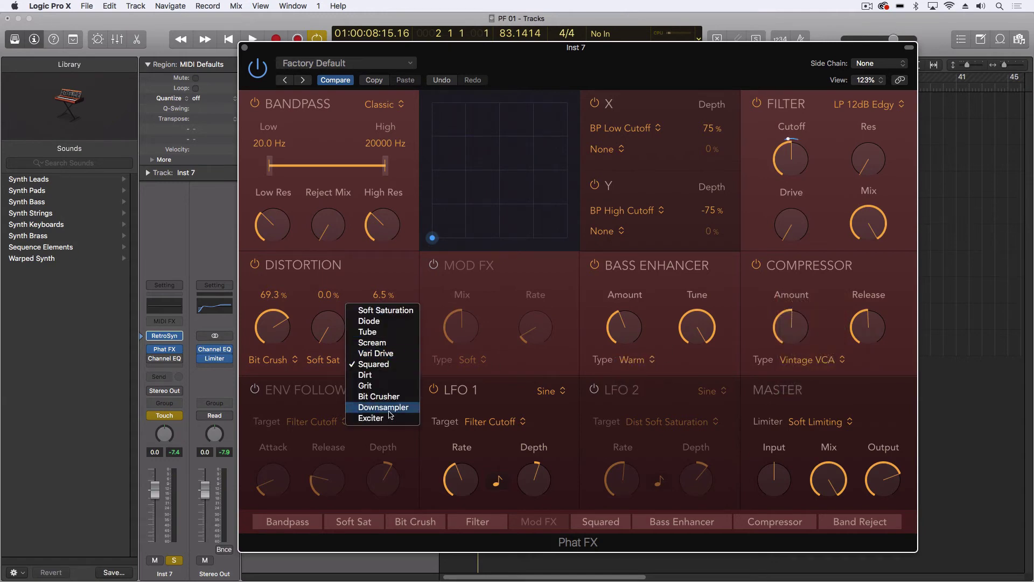
{"action": "left_click", "coordinate": [510, 359]}
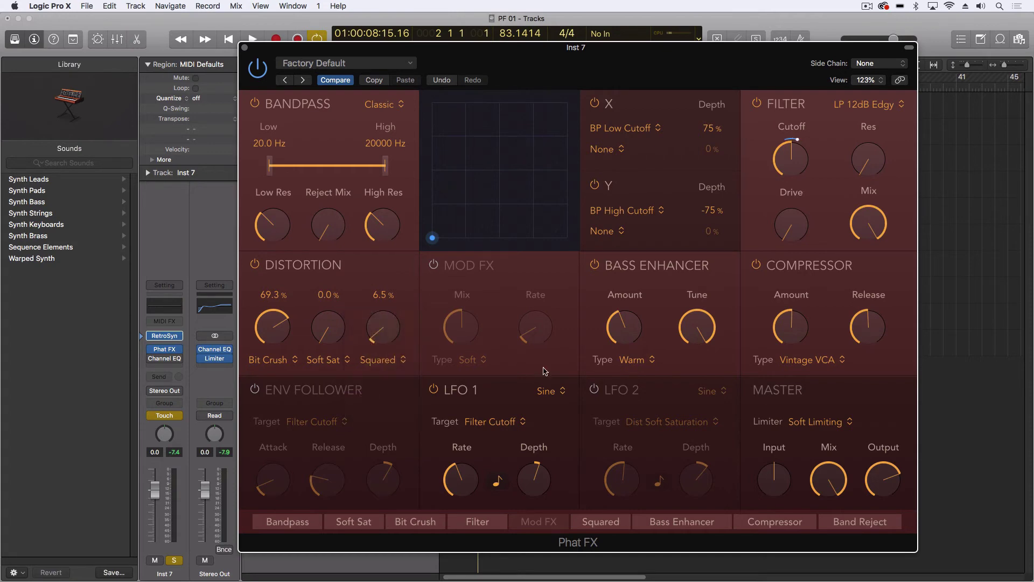
Examine the filter types available for the Filter section, including low-pass, band-pass, high-pass, comb and special modes
{"action": "left_click", "coordinate": [867, 104]}
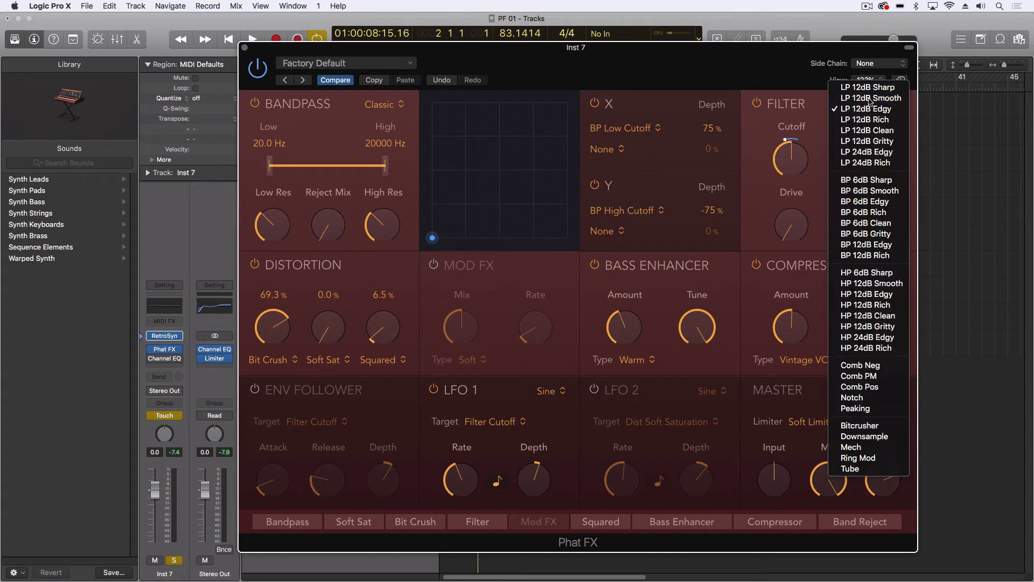
{"action": "left_click", "coordinate": [824, 149]}
{"action": "left_click", "coordinate": [869, 107]}
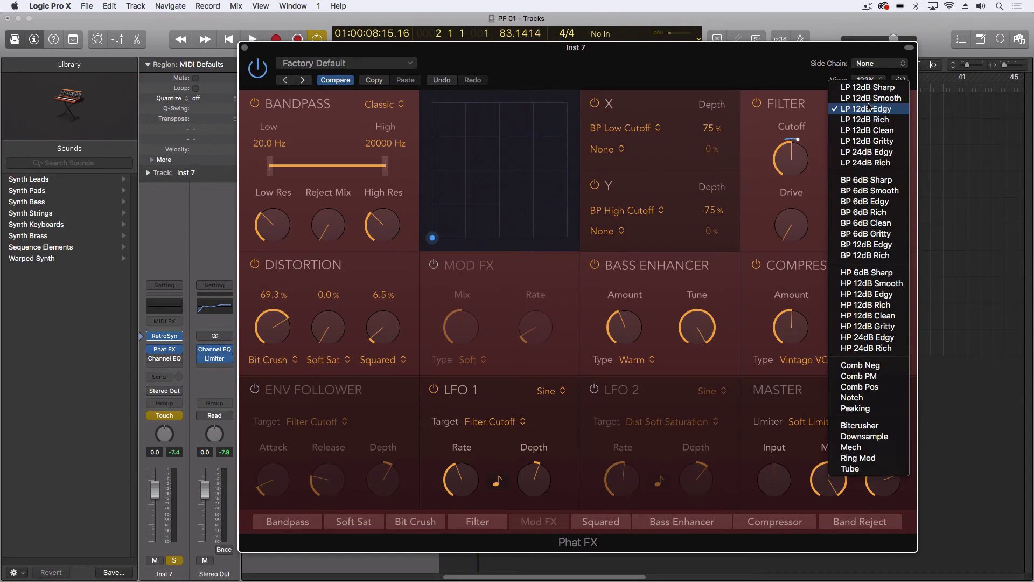
{"action": "left_click", "coordinate": [814, 110]}
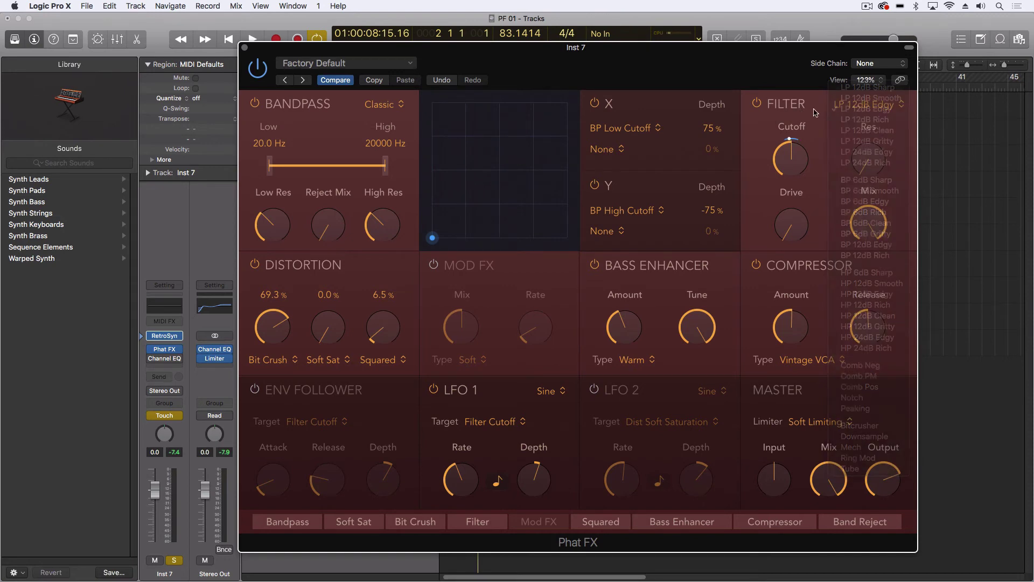
{"action": "left_click", "coordinate": [864, 106]}
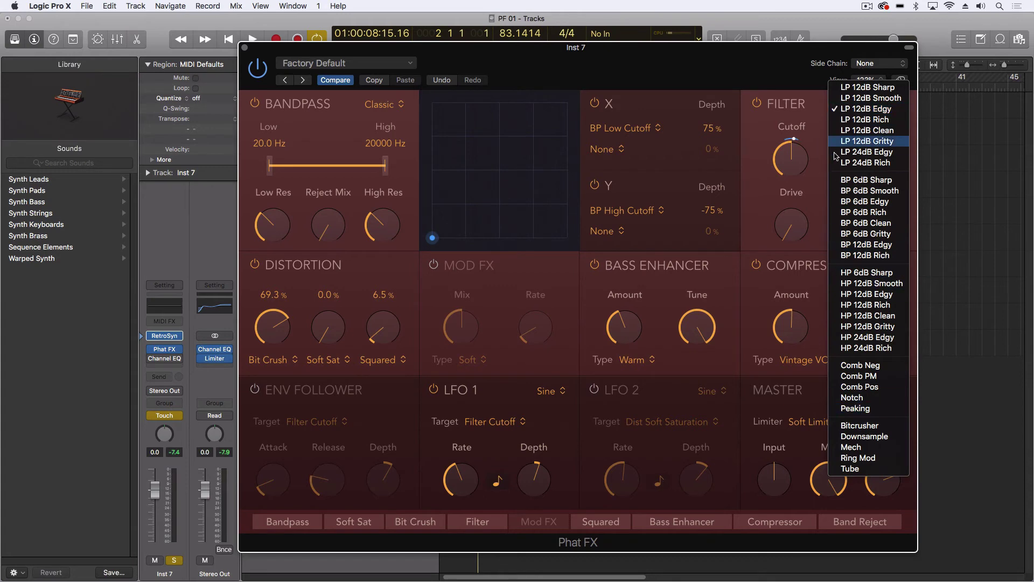
{"action": "left_click", "coordinate": [823, 132]}
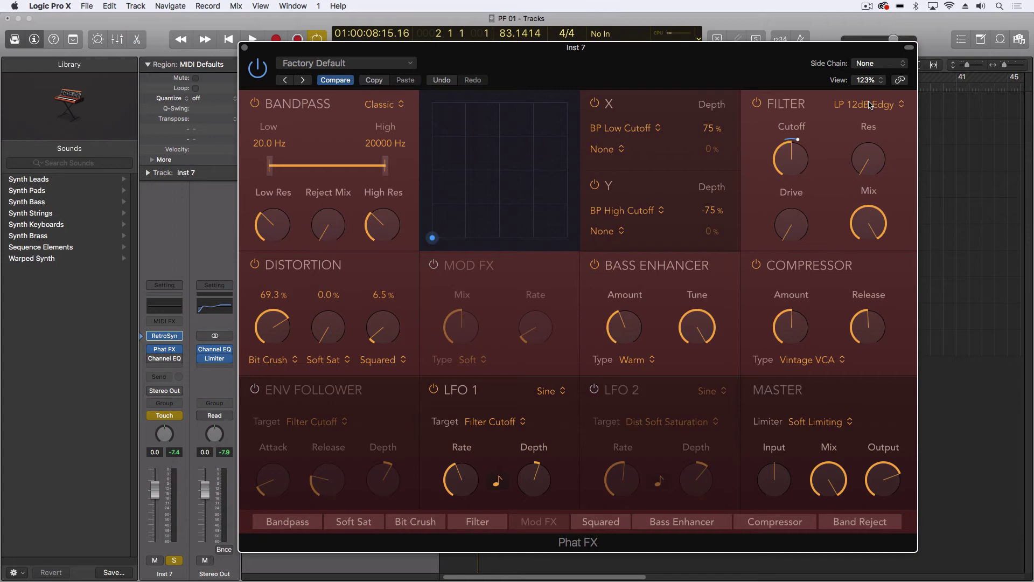
Review the Sharp, Smooth, Edgy, Rich, Clean and Gritty variants of the Filter section's types and the waveforms offered for LFO 1
{"action": "left_click", "coordinate": [869, 105]}
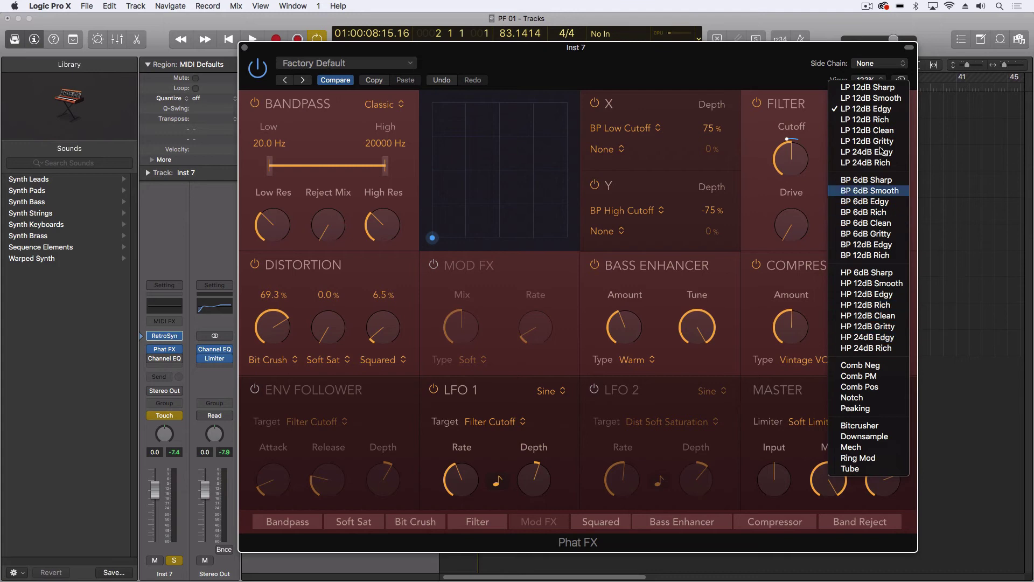
{"action": "left_click", "coordinate": [807, 114]}
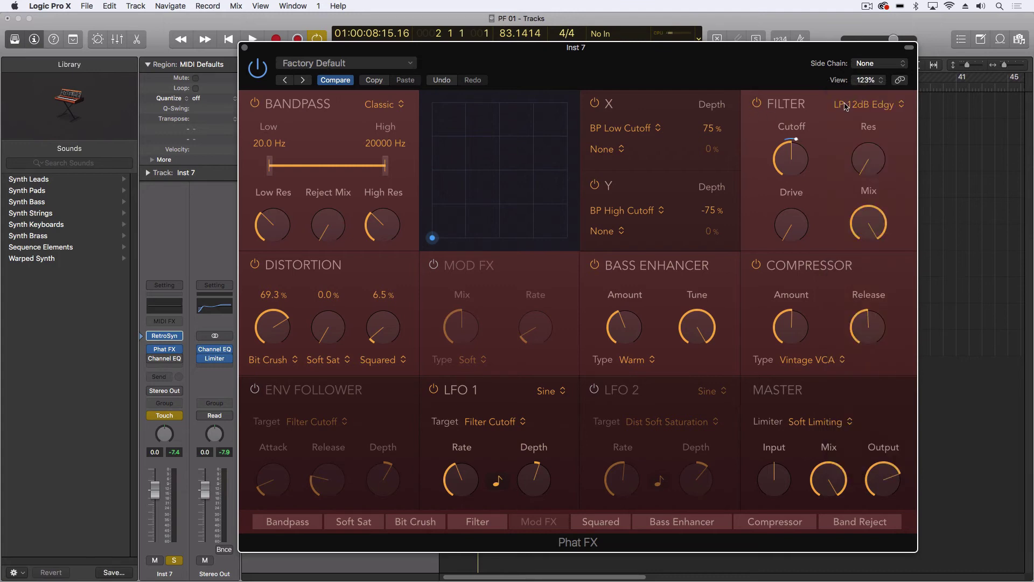
{"action": "left_click", "coordinate": [874, 105]}
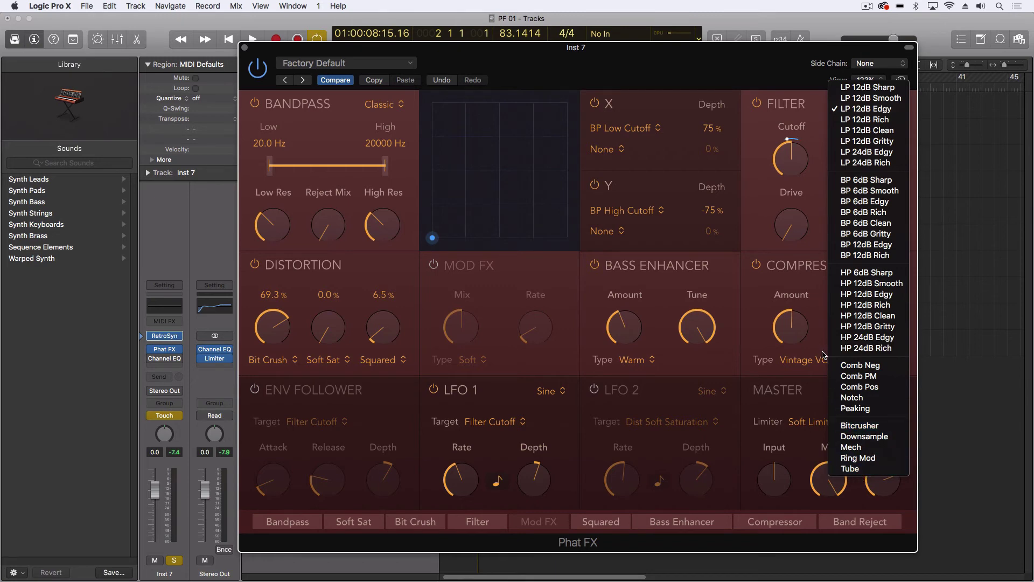
{"action": "left_click", "coordinate": [876, 107]}
{"action": "left_click", "coordinate": [875, 107]}
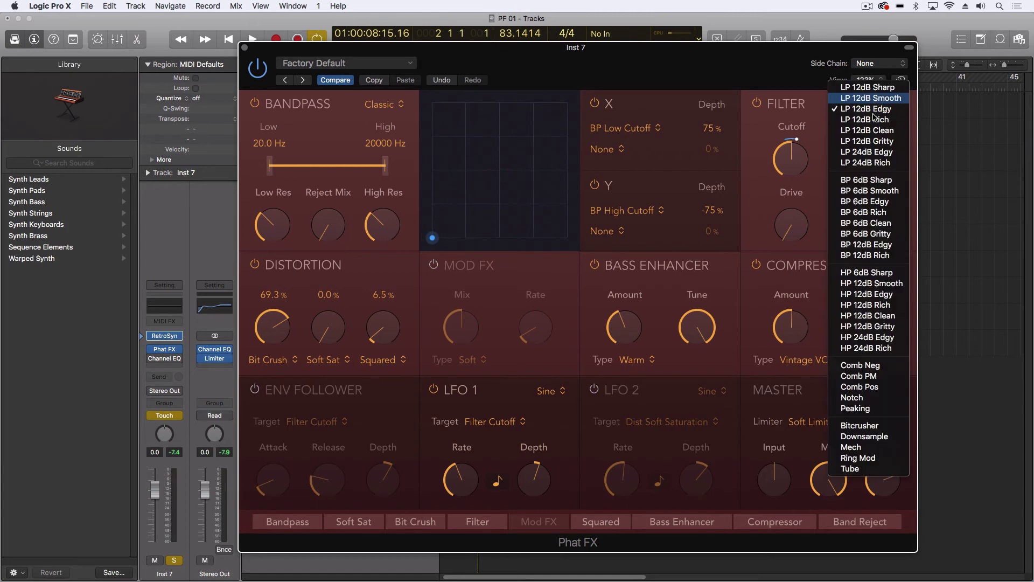
{"action": "left_click", "coordinate": [817, 282]}
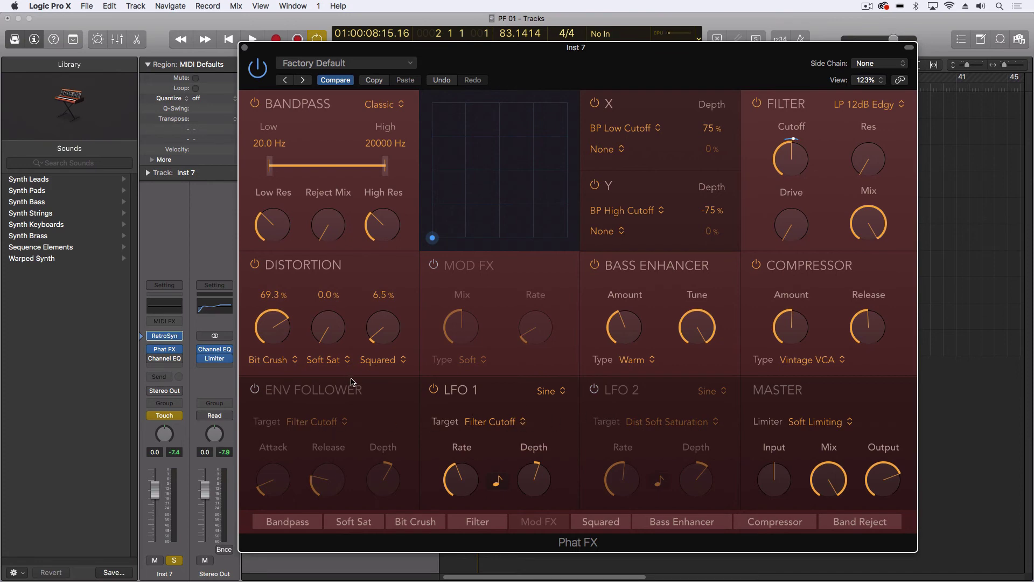
{"action": "left_click", "coordinate": [545, 392]}
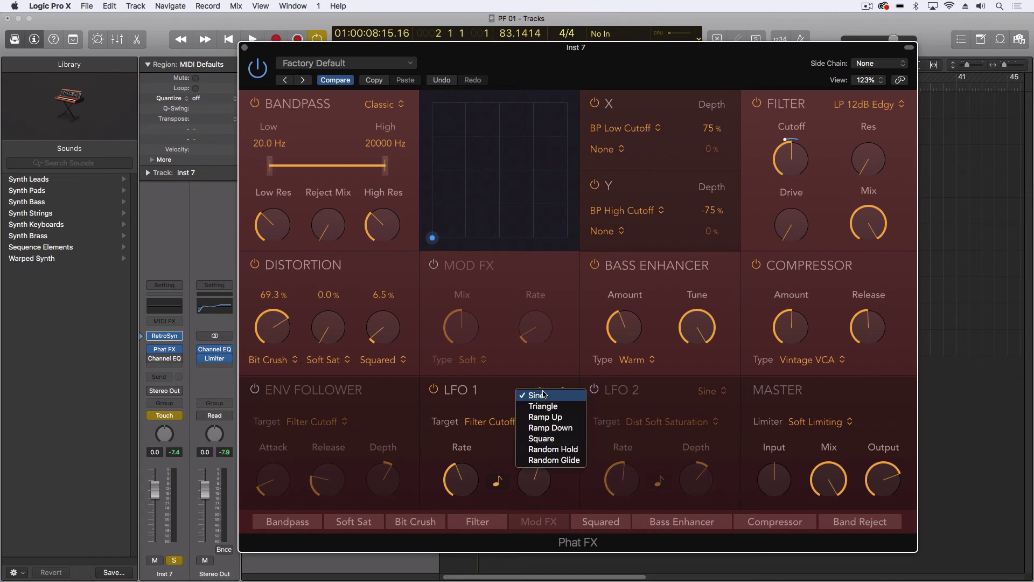
{"action": "left_click", "coordinate": [500, 397]}
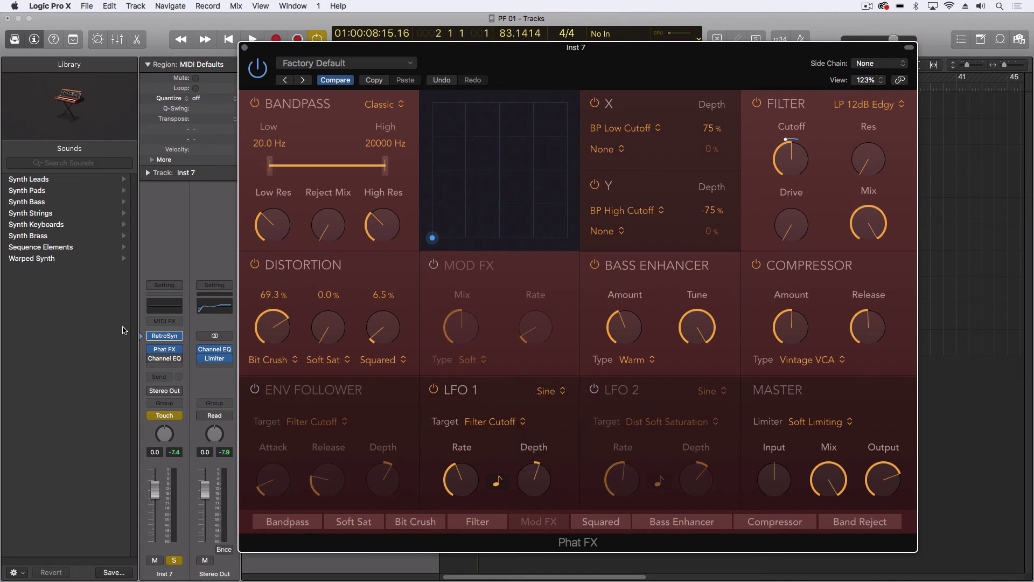
Insert the Modulator MIDI effect on Inst 7 and assign its LFO to Phat FX's Bass Enhancer Amount by learning the plug-in parameter
{"action": "left_click", "coordinate": [167, 321]}
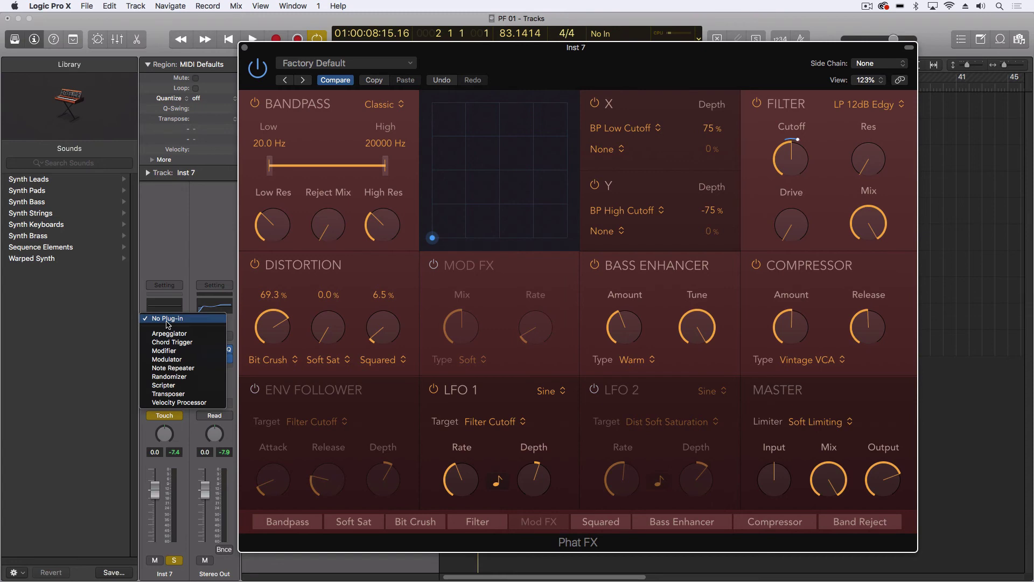
{"action": "key", "text": "Escape"}
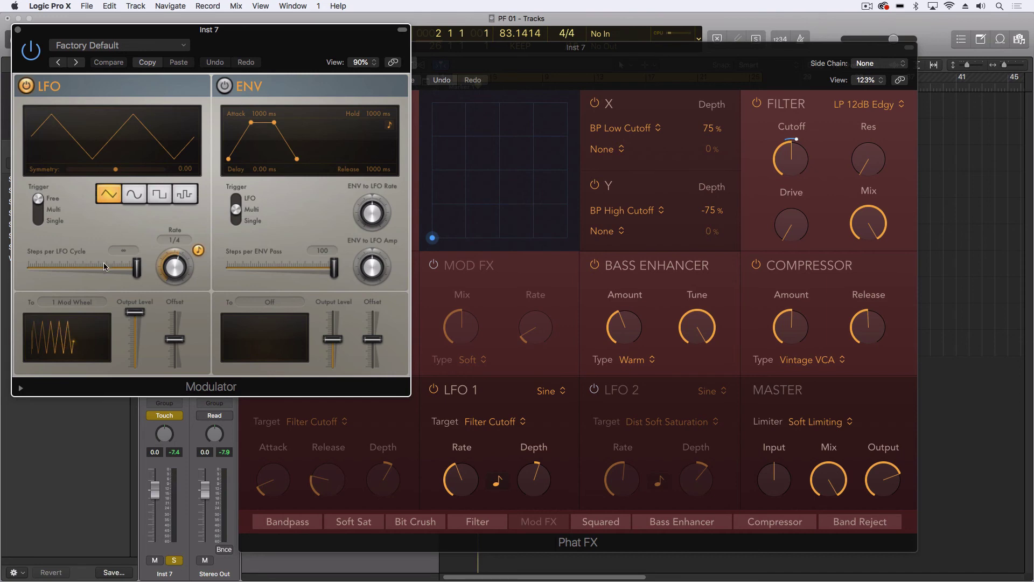
{"action": "left_click", "coordinate": [82, 305]}
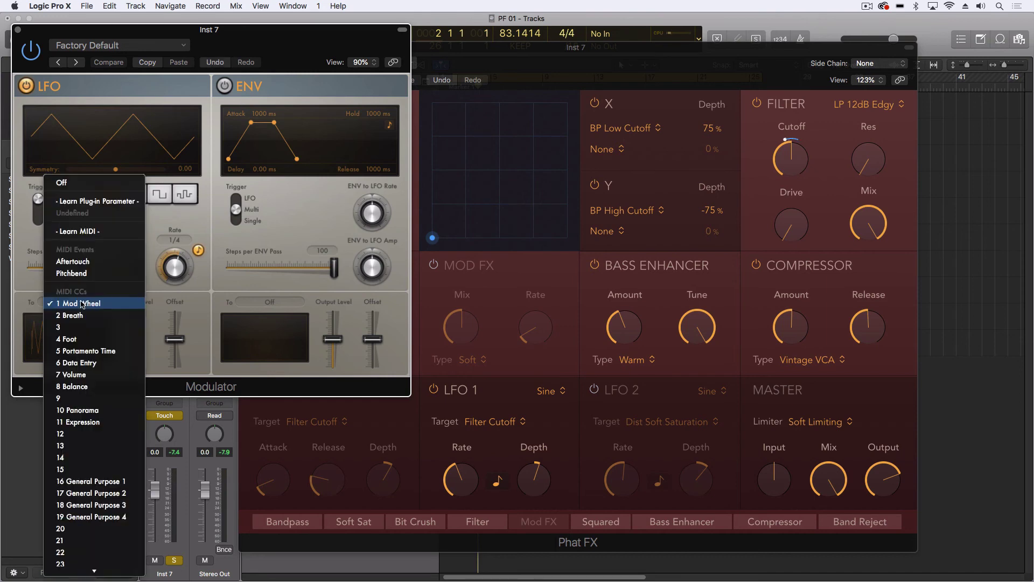
{"action": "left_click", "coordinate": [98, 201]}
{"action": "left_click", "coordinate": [625, 325]}
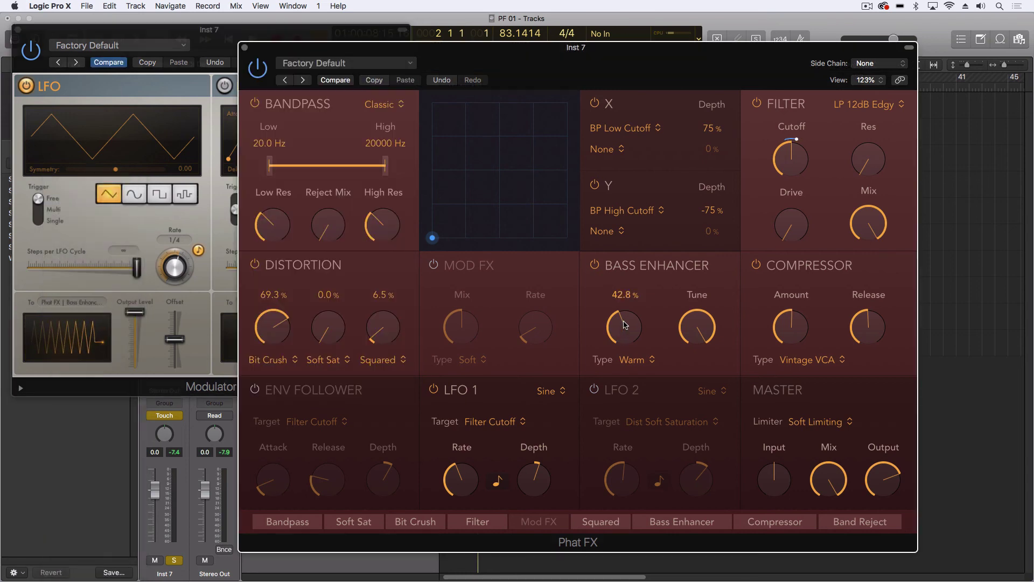
{"action": "left_click", "coordinate": [109, 226]}
{"action": "mouse_move", "coordinate": [611, 334]}
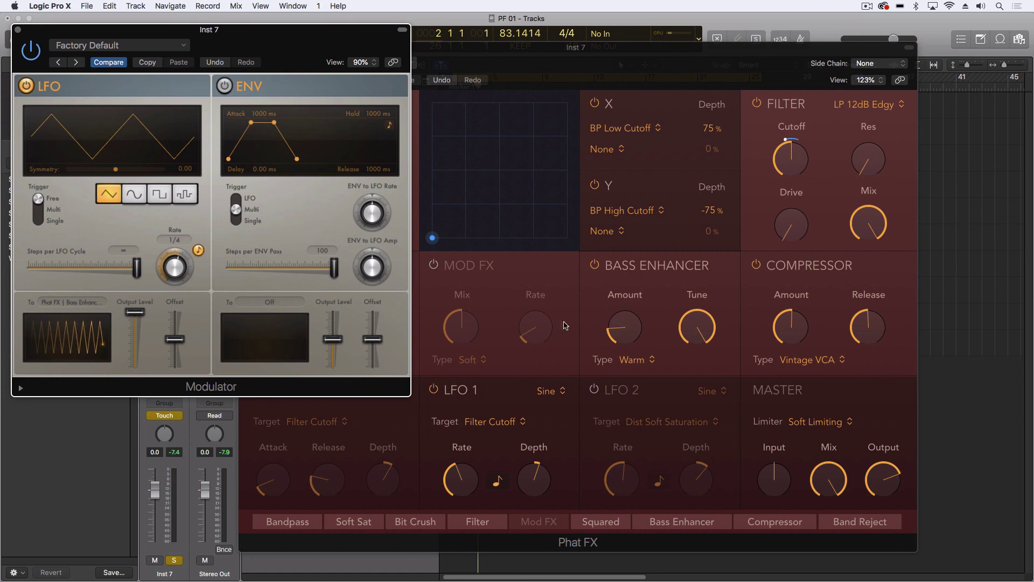
{"action": "mouse_move", "coordinate": [641, 318]}
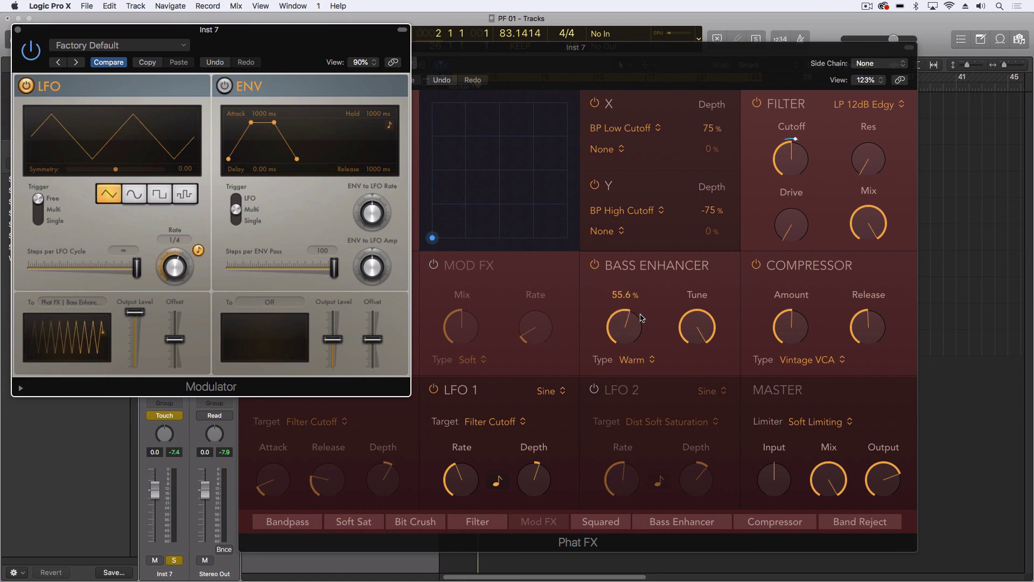